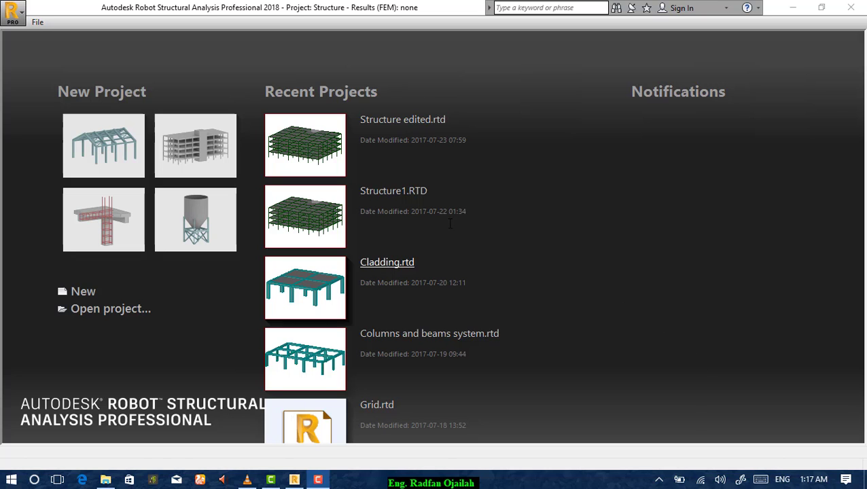
- Open the recent project Structure edited.rtd from the start page
click(326, 162)
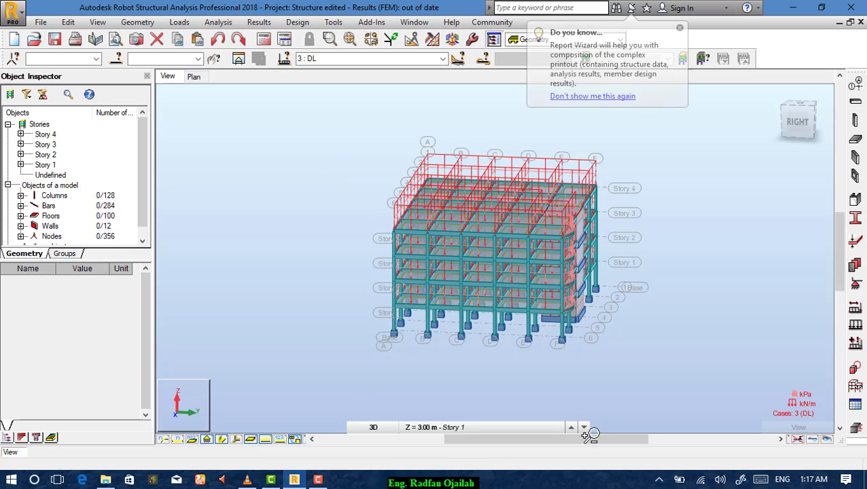
- Render members as solid 3D cross-sections and zoom toward the top-storey corner
scroll(594, 325, up, 5)
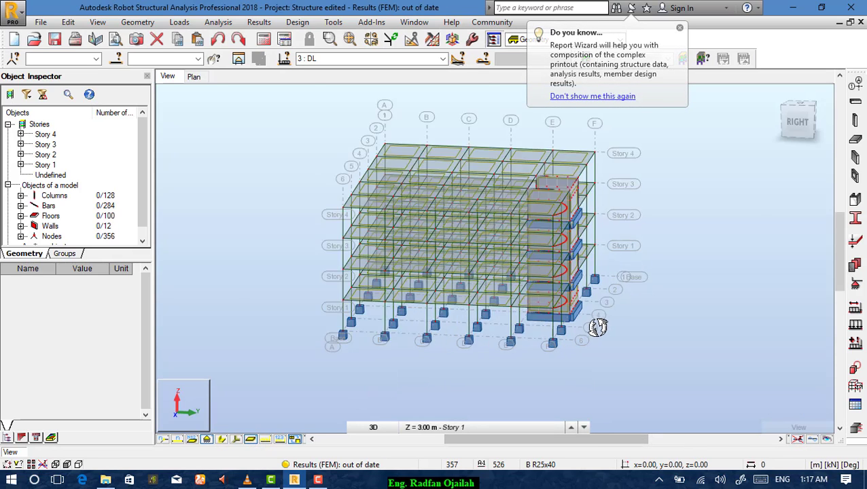
scroll(571, 343, down, 2)
scroll(568, 348, down, 2)
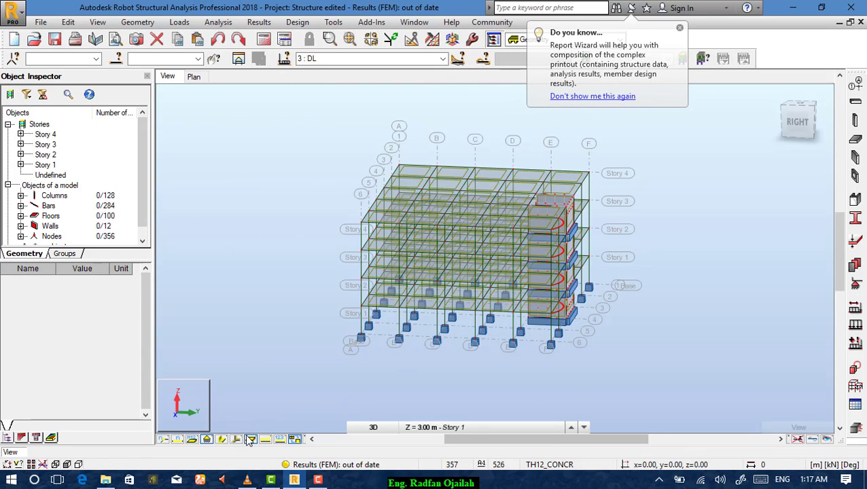
click(221, 440)
scroll(537, 219, up, 3)
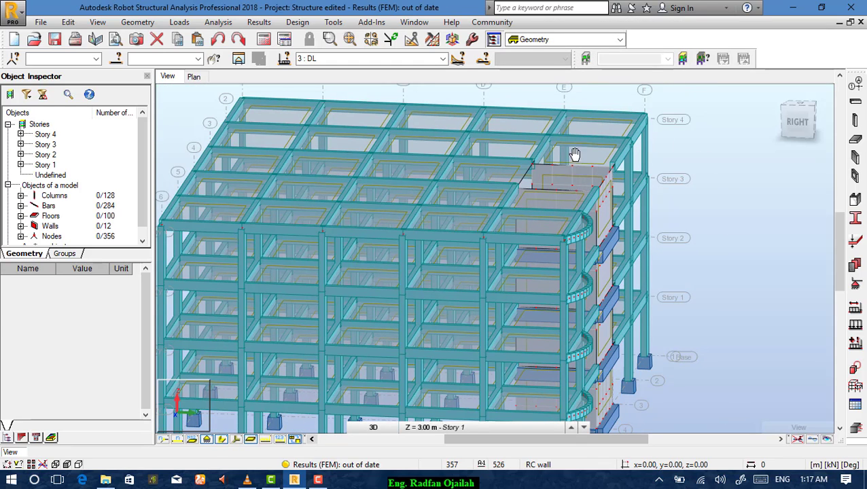
scroll(597, 129, up, 1)
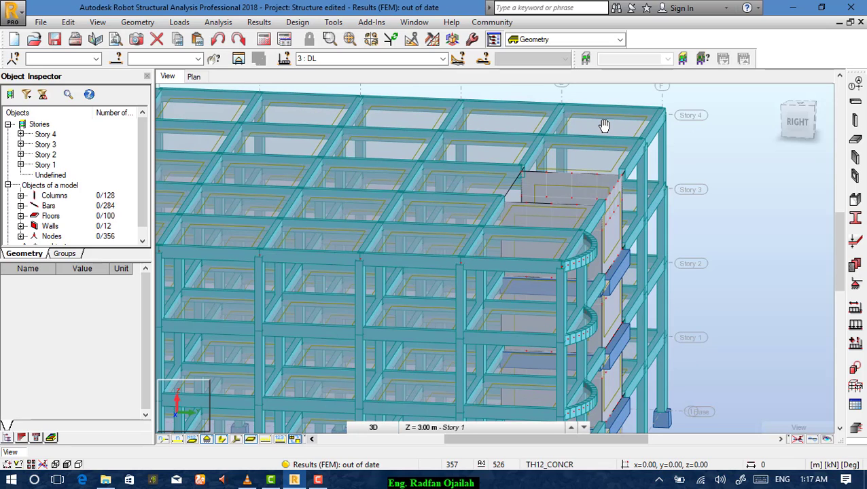
- Select floor panel 357 and all other floors with the same thickness
click(609, 129)
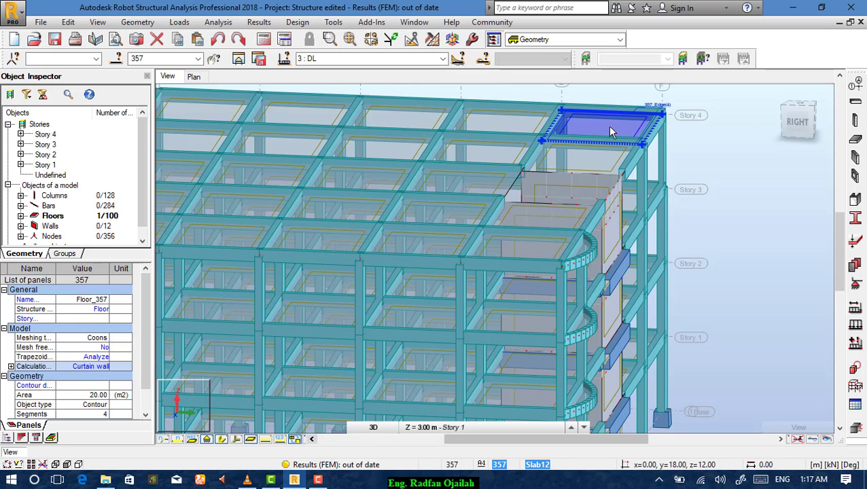
right_click(617, 129)
mouse_move(612, 346)
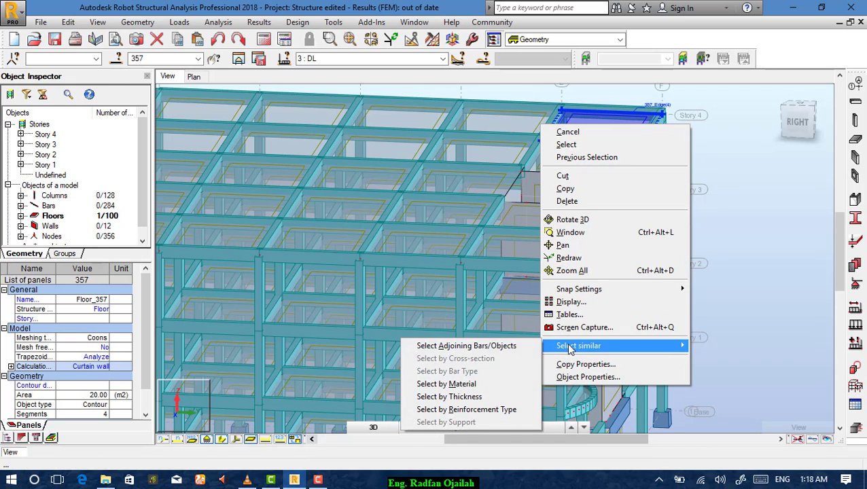
click(462, 396)
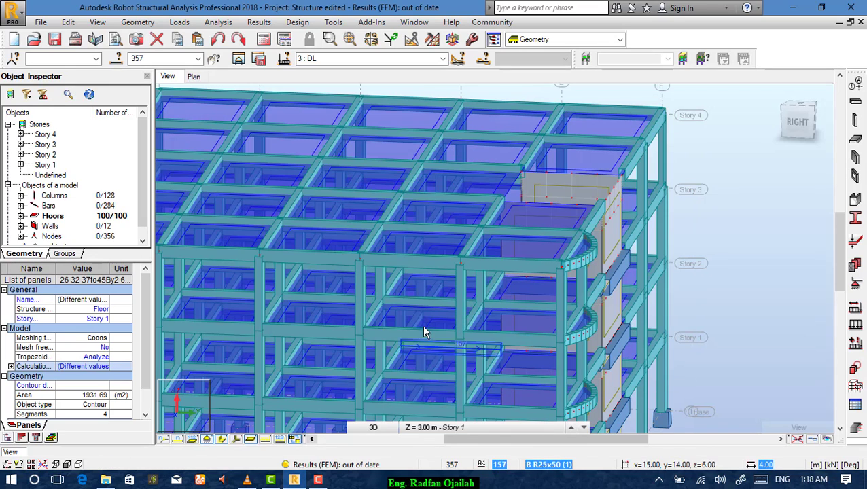
- Set the selected floors' calculation model to Shell and run the analysis
click(11, 367)
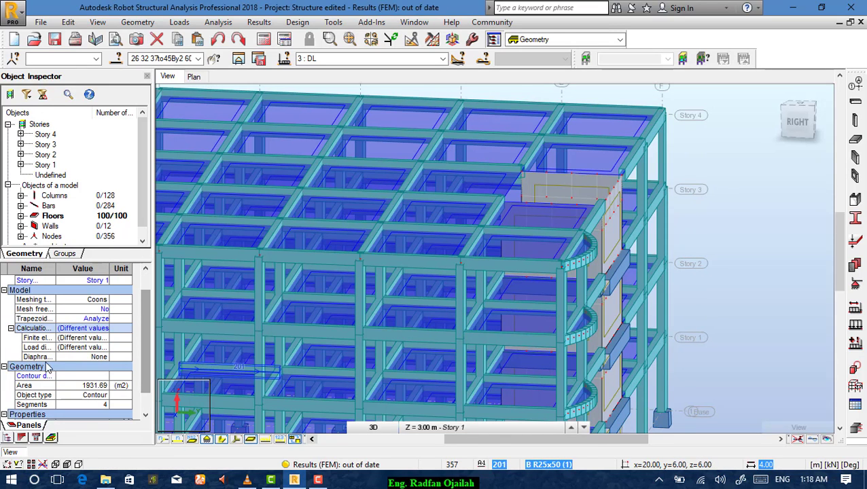
click(95, 328)
click(99, 359)
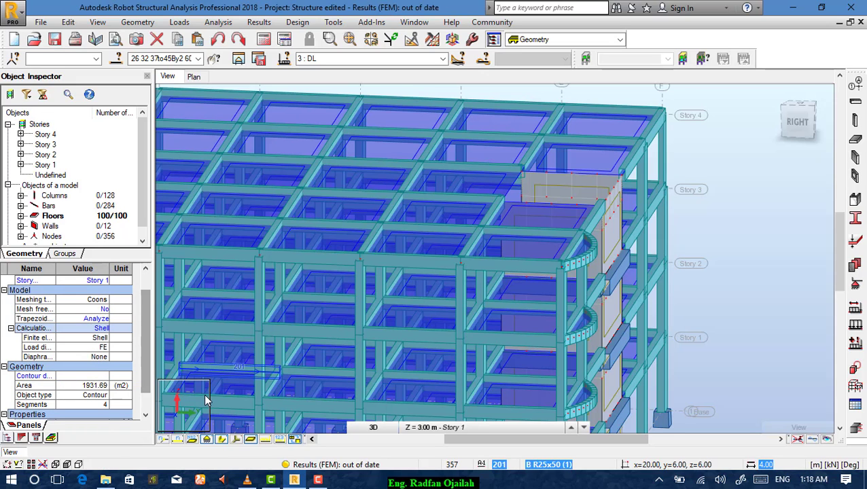
click(265, 40)
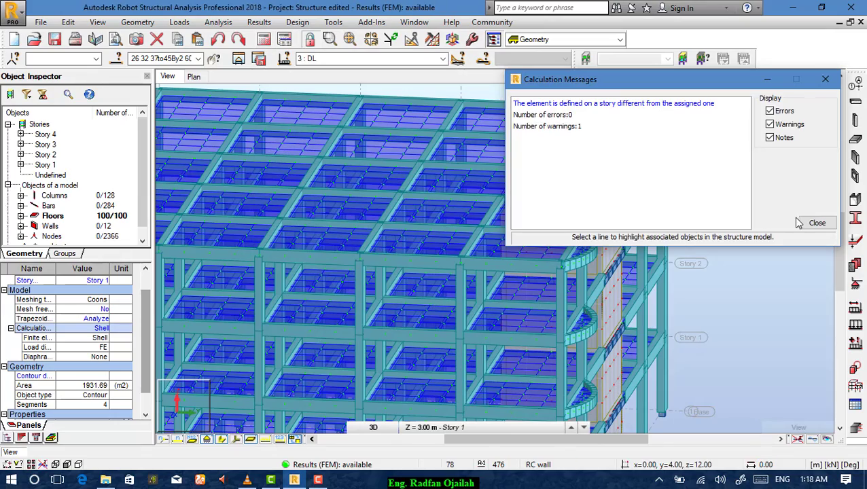
- Close the calculation messages and return to the home view, zoomed onto the top floor
click(806, 226)
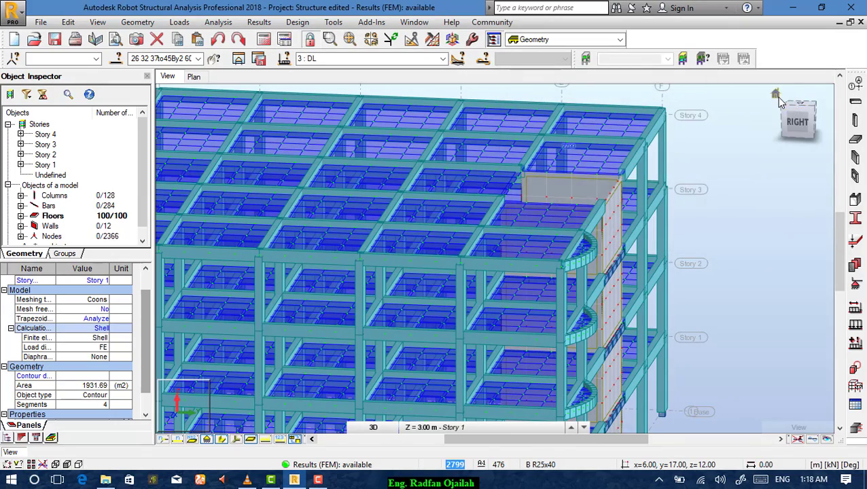
click(775, 95)
scroll(449, 156, up, 6)
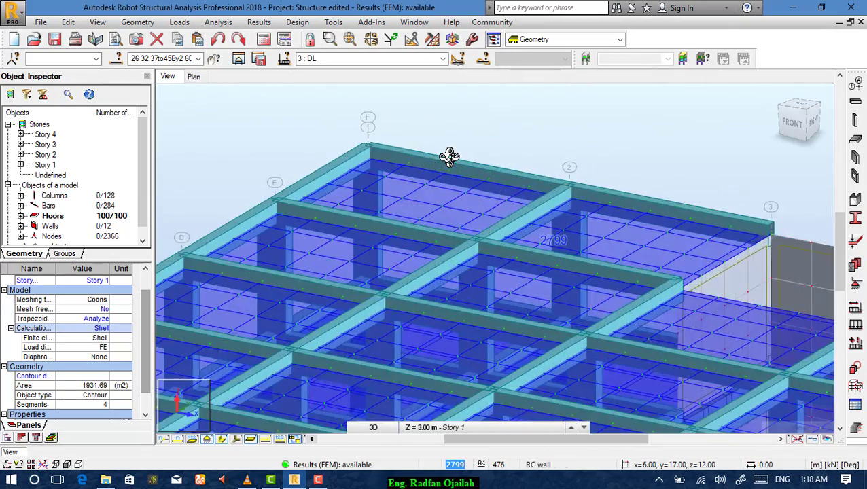
- Clear the selection and tick Hide nodes under the Nodes display settings
key(Escape)
right_click(181, 111)
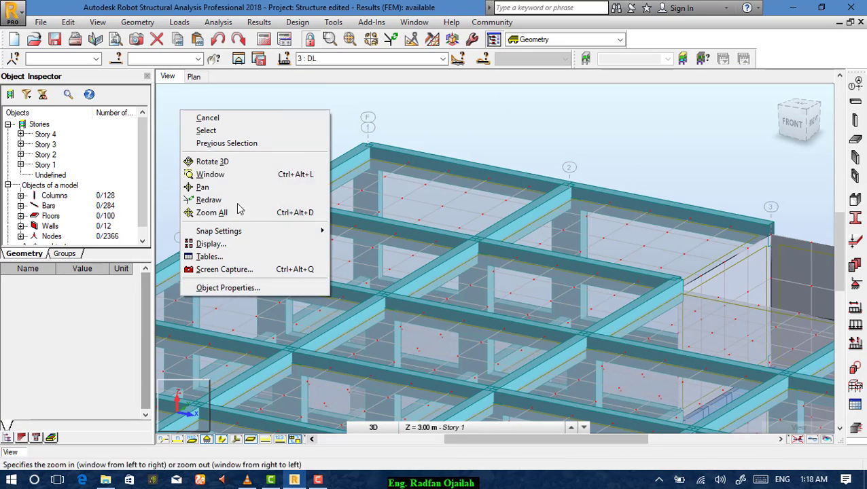
click(225, 244)
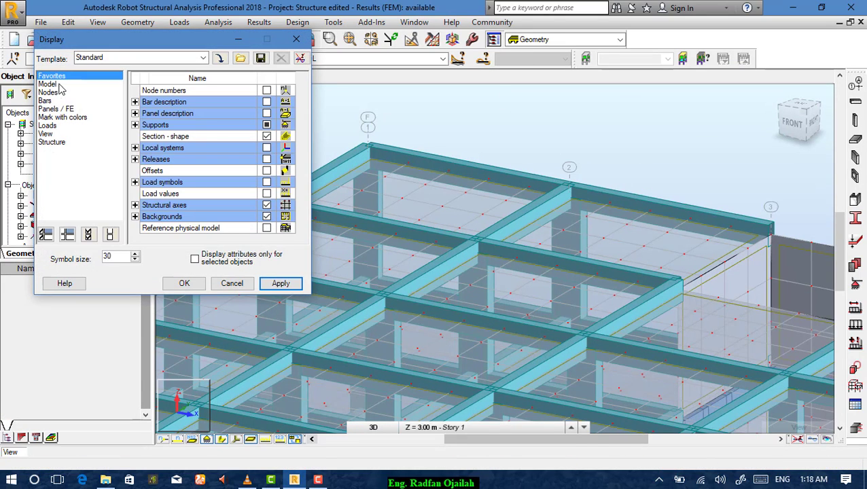
click(49, 92)
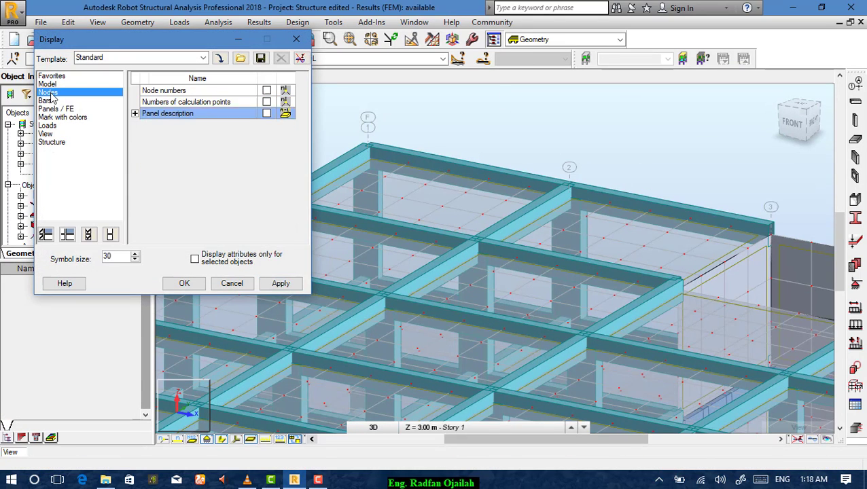
click(266, 114)
click(184, 284)
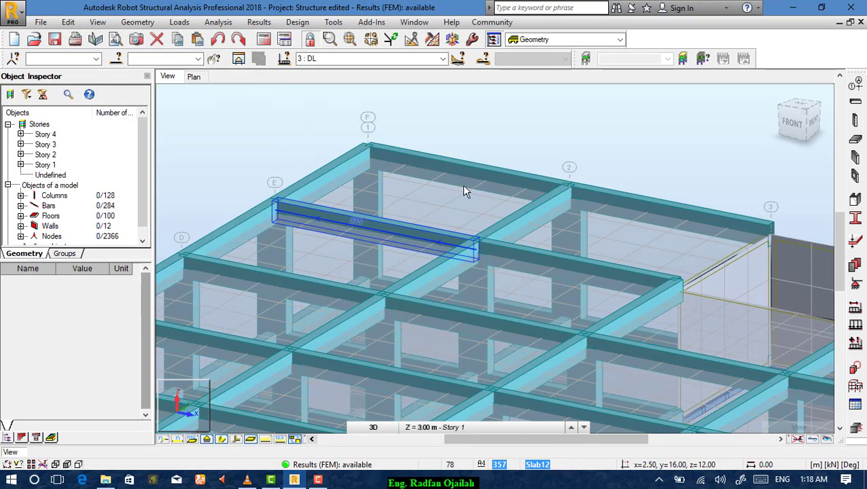
- Isolate floor panel 384, view it from the top zoomed in, then deselect it
scroll(489, 164, up, 2)
scroll(490, 165, down, 3)
scroll(502, 204, down, 1)
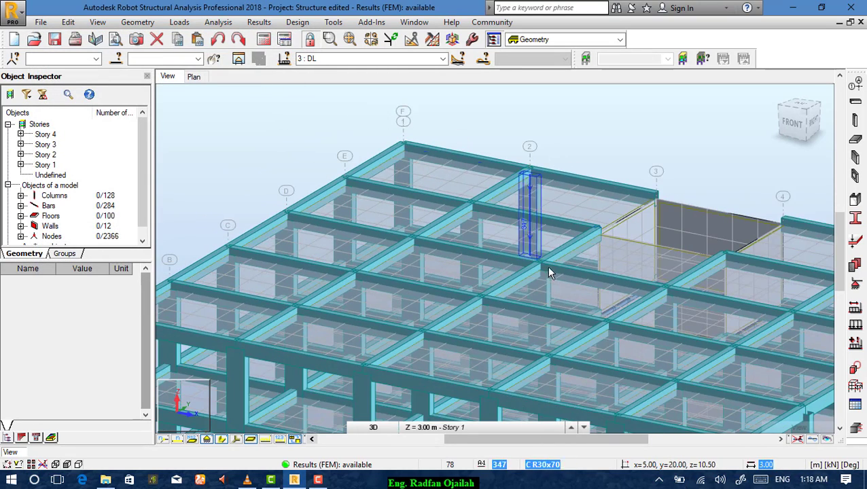
click(571, 296)
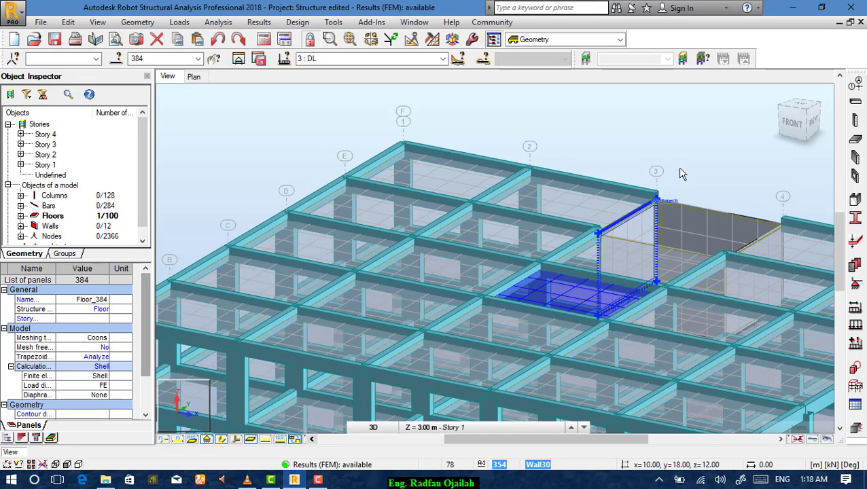
click(239, 59)
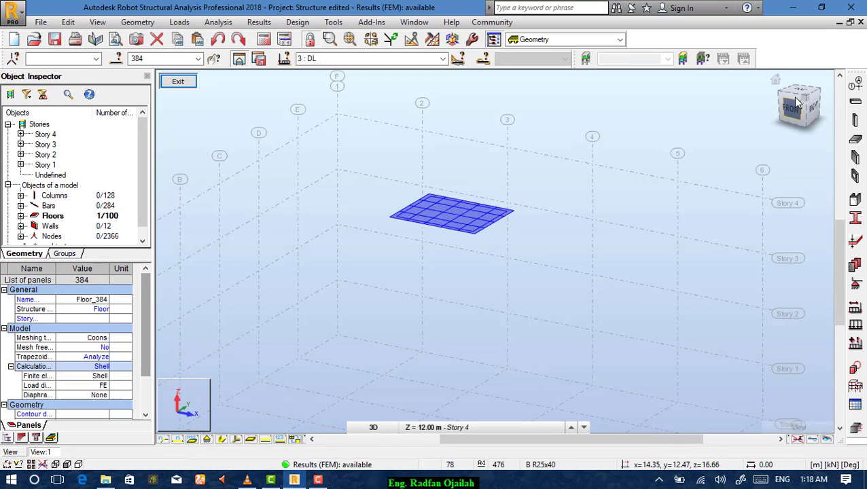
click(796, 97)
scroll(440, 203, up, 2)
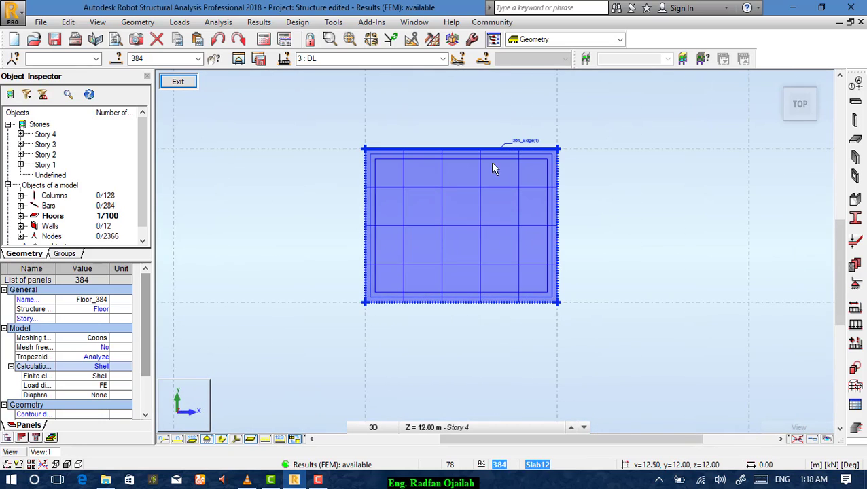
scroll(532, 169, up, 2)
click(442, 207)
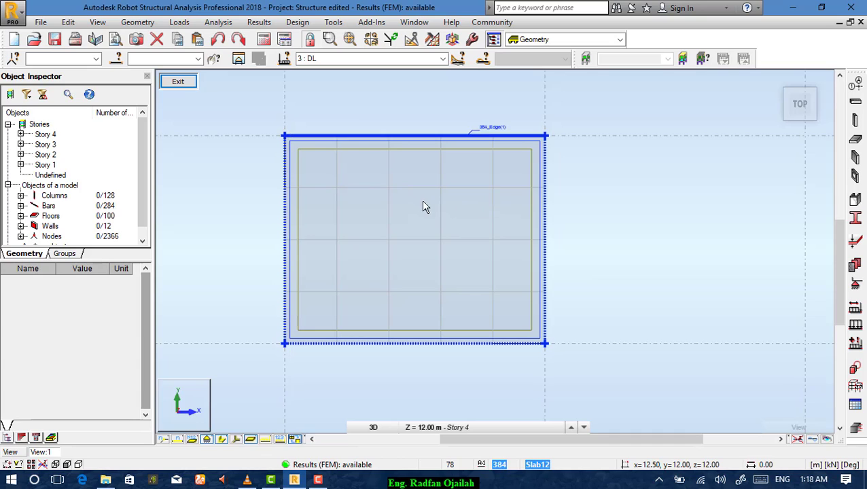
- Add cut A-A1 parallel to YZ through point (12.50, 12.00) with a filled diagram
click(258, 22)
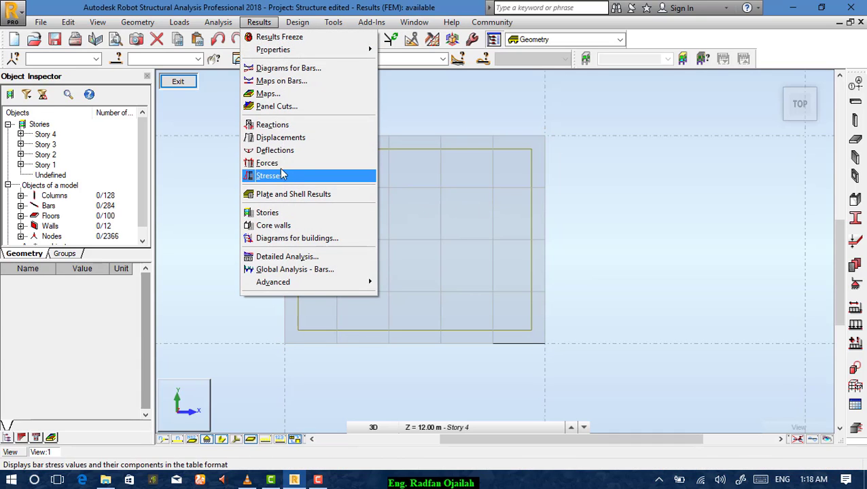
click(275, 106)
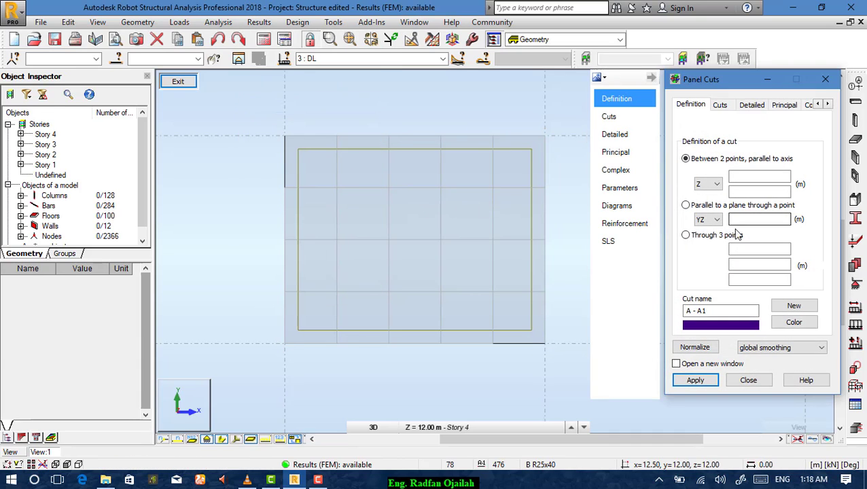
click(620, 136)
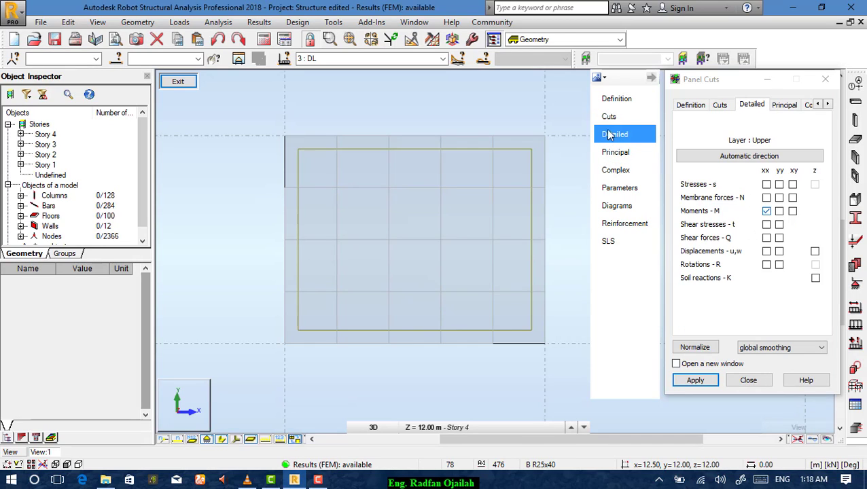
click(616, 100)
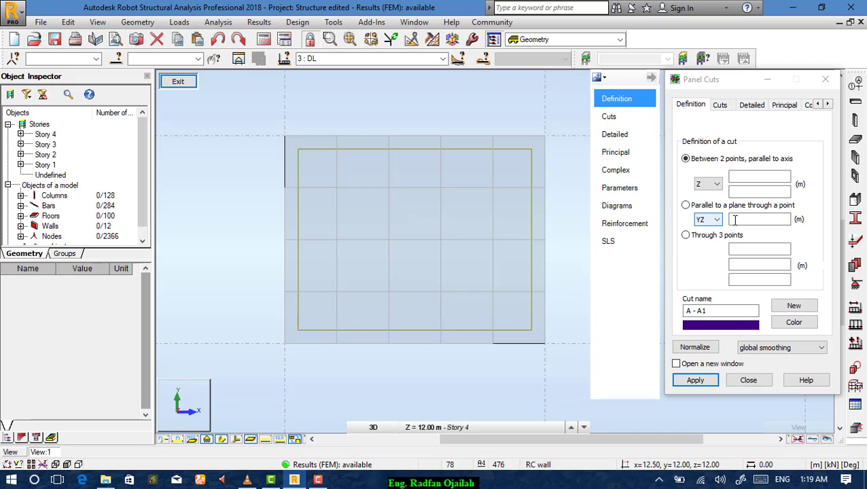
click(734, 219)
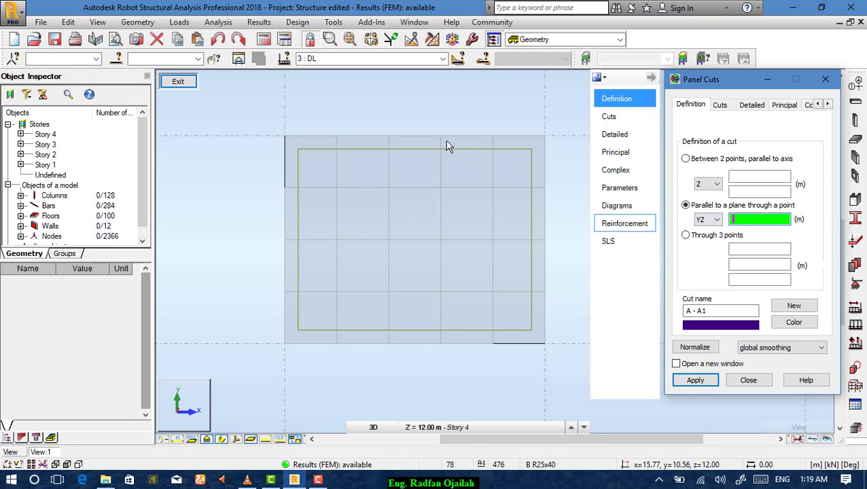
click(419, 138)
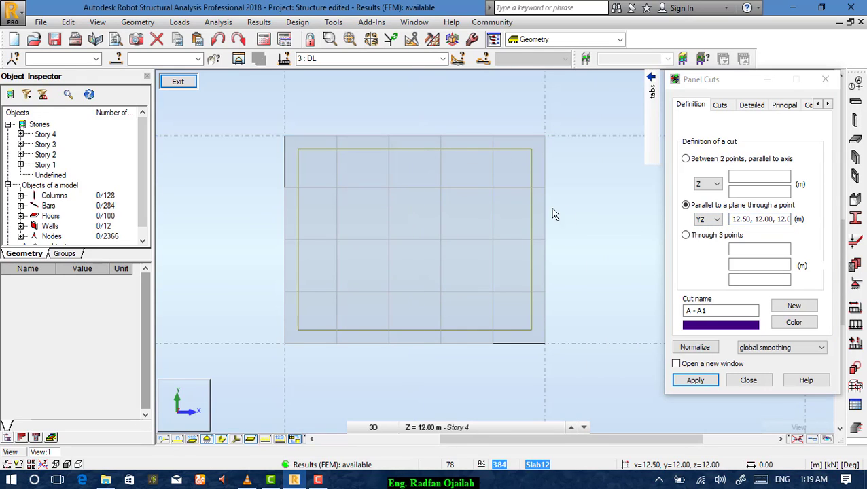
mouse_move(654, 156)
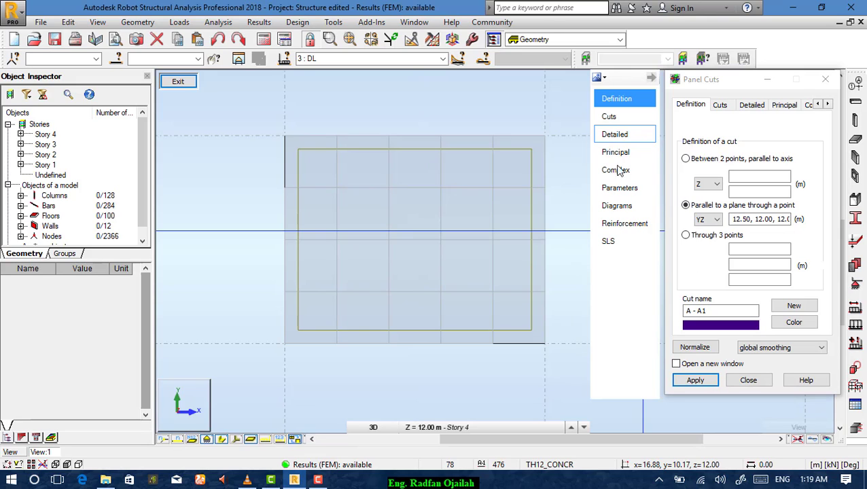
click(619, 205)
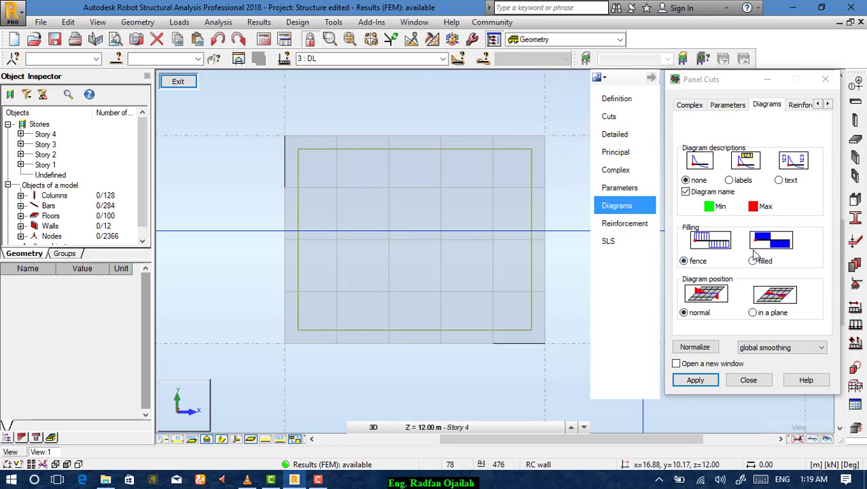
click(754, 262)
click(696, 378)
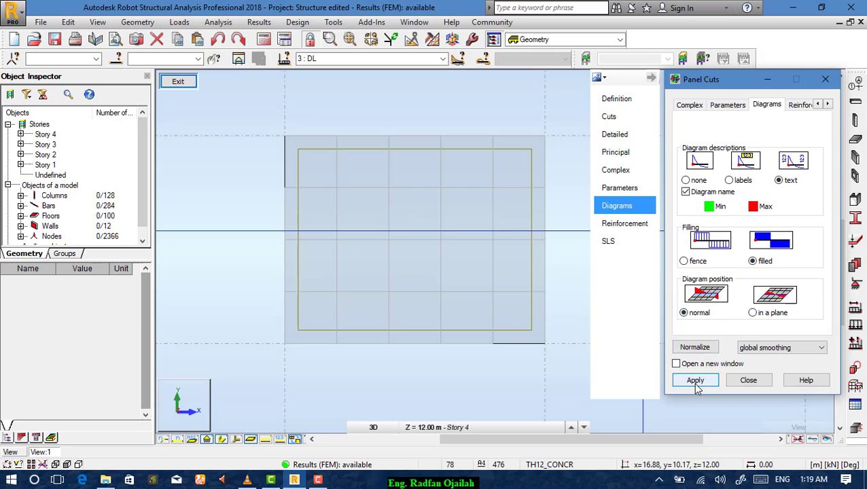
- Close Panel Cuts and inspect the A-A1 diagram from the right and in 3D, ending in Top view
click(748, 381)
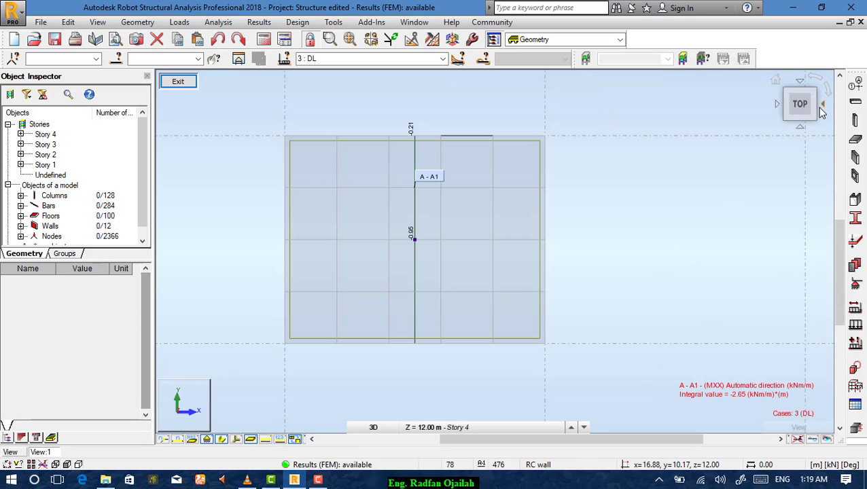
click(821, 107)
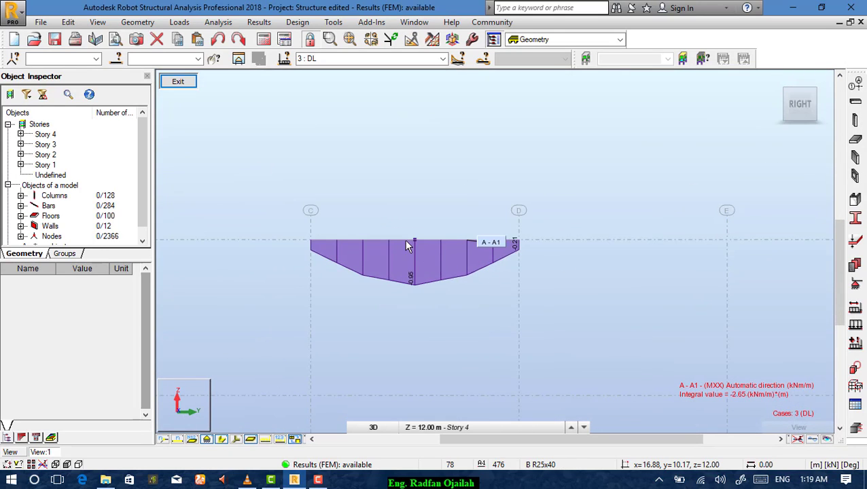
scroll(419, 236, down, 1)
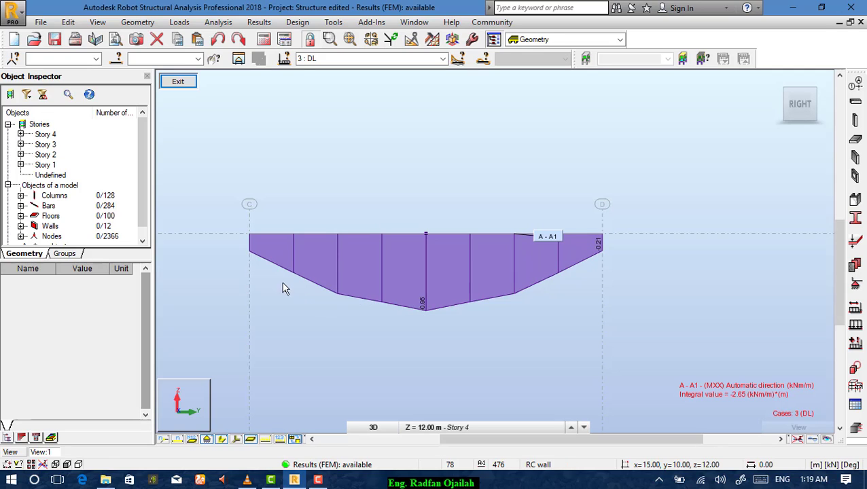
mouse_move(787, 104)
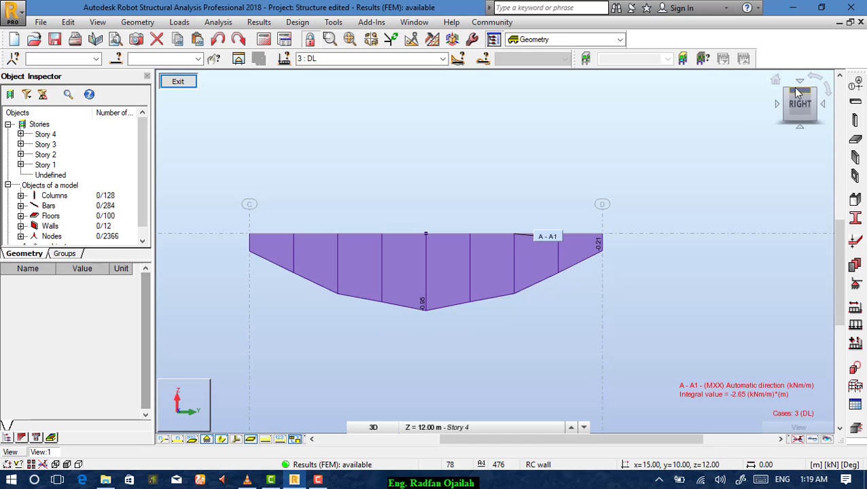
click(796, 83)
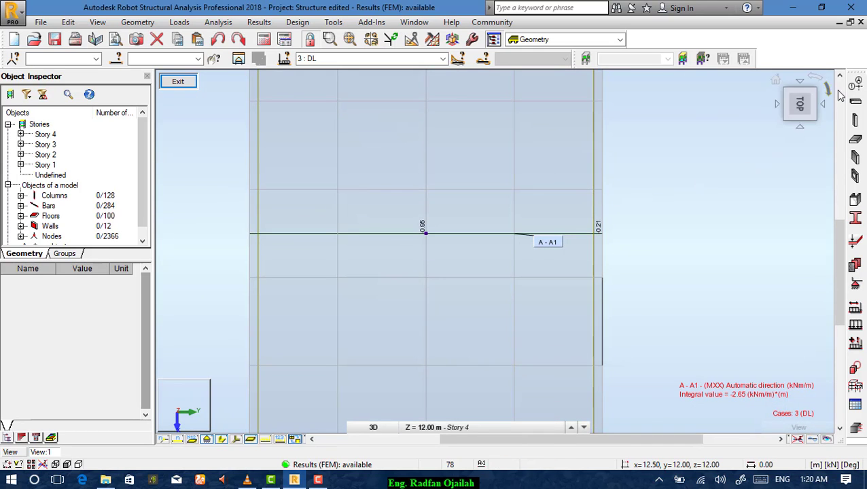
click(775, 80)
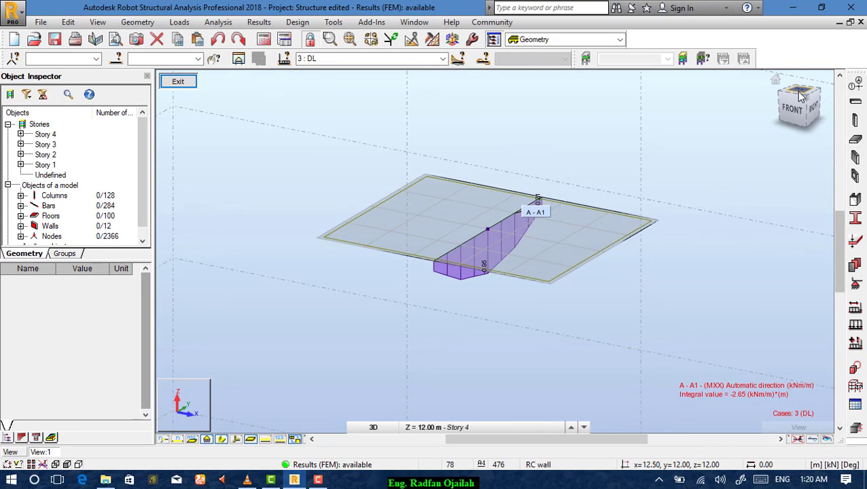
click(800, 97)
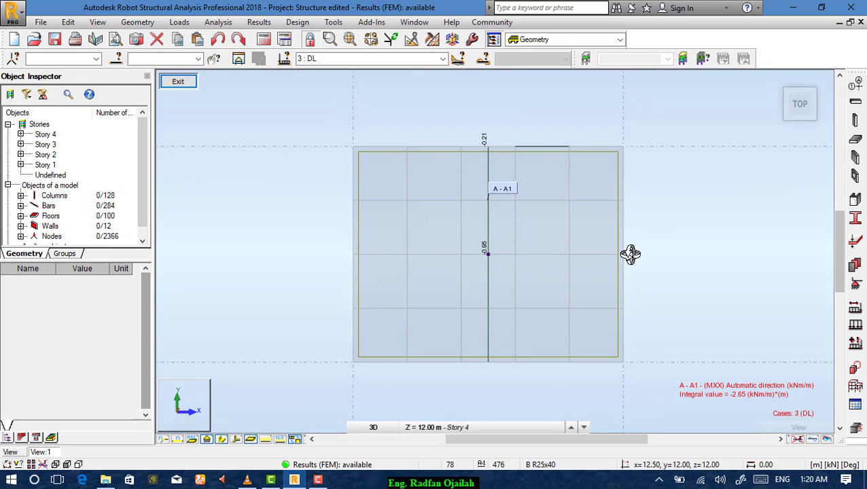
- Dock the FE mesh options toolbar and open Mesh Refinement, moved clear of the slab
click(432, 40)
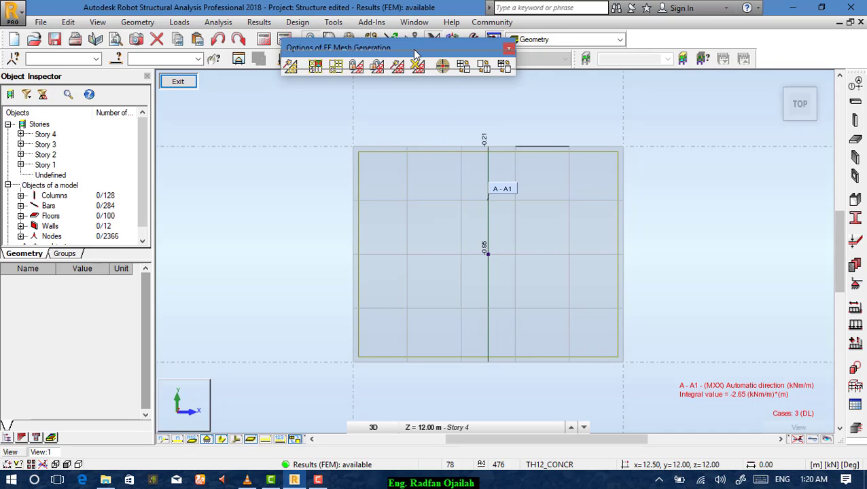
drag(410, 49, 456, 60)
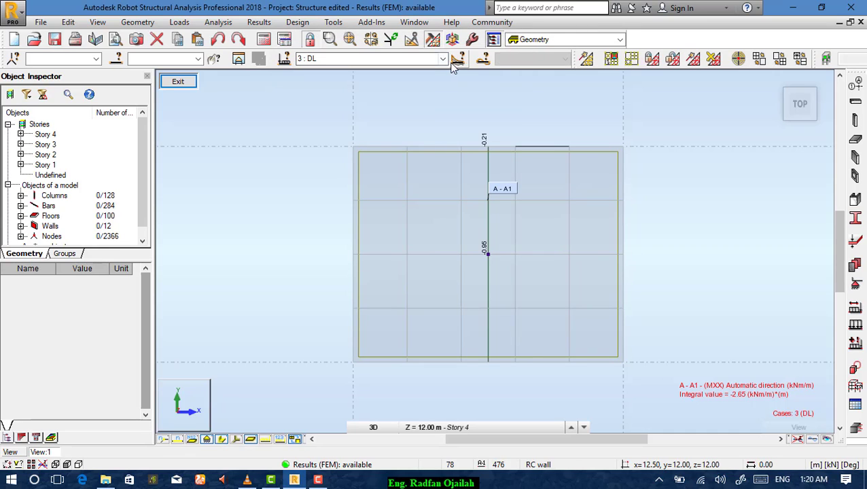
click(782, 60)
drag(462, 89, 704, 84)
- Apply Triple refinement to slab elements 2349to2368, accepting that results become unavailable
click(691, 210)
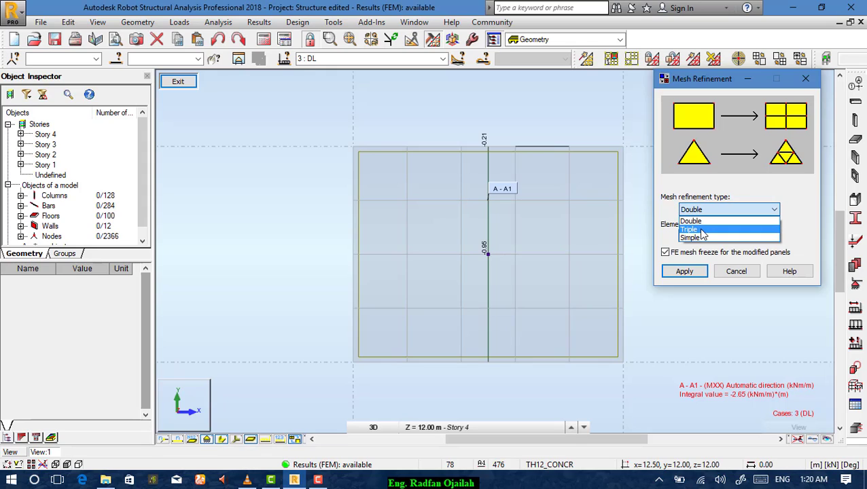
click(704, 231)
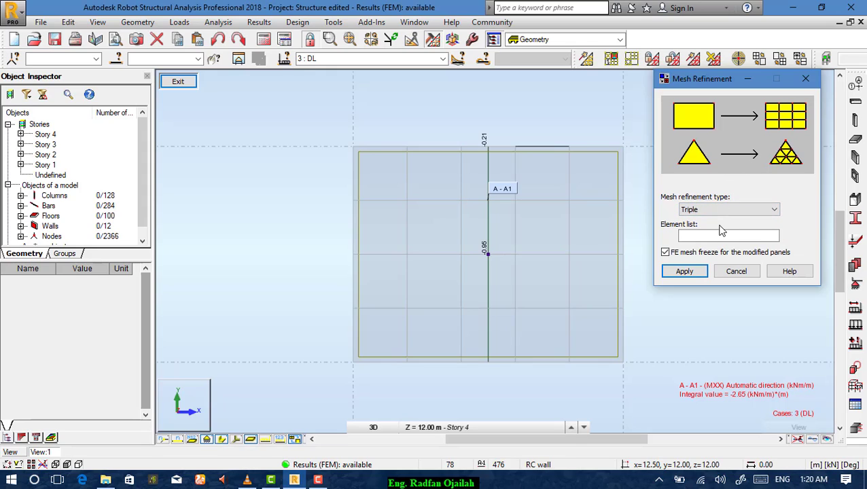
click(711, 237)
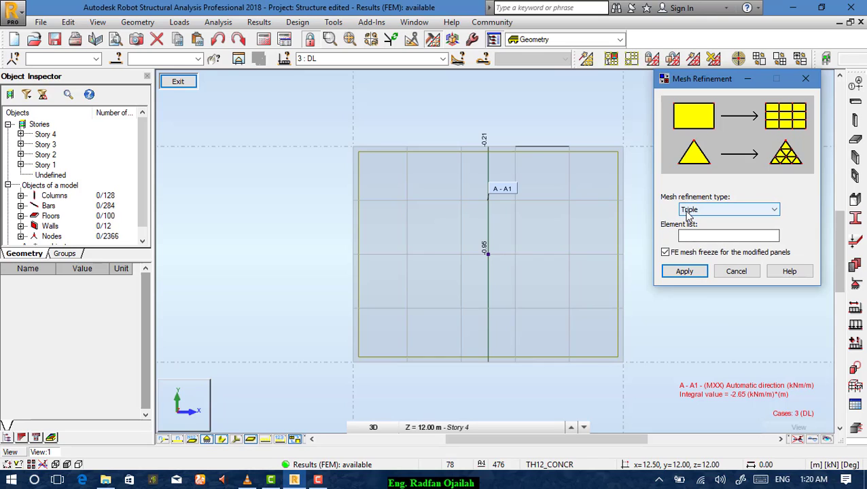
click(704, 236)
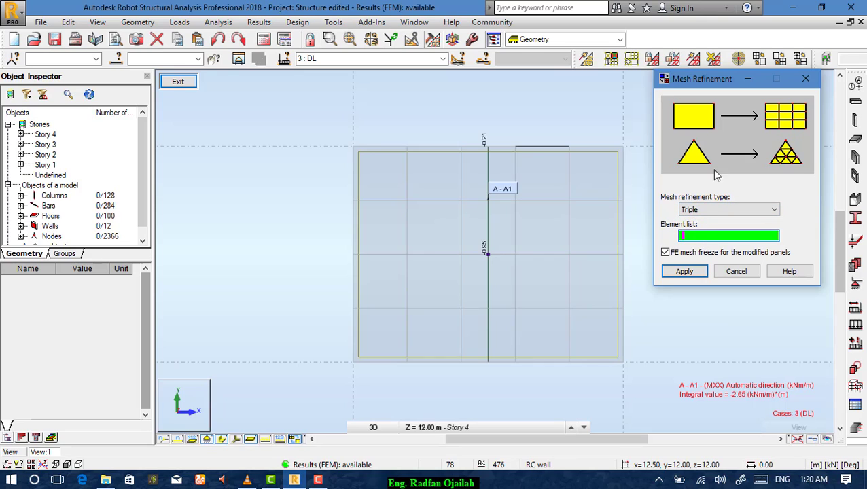
drag(688, 81, 712, 77)
drag(591, 275, 532, 336)
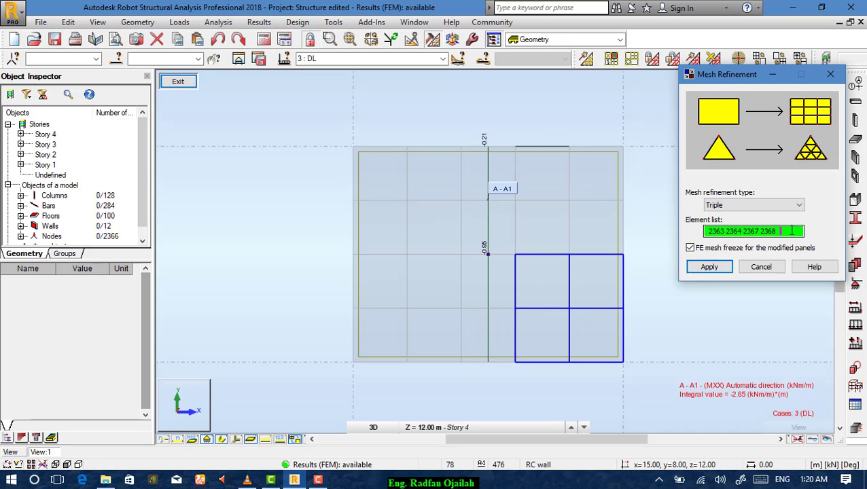
key(BackSpace)
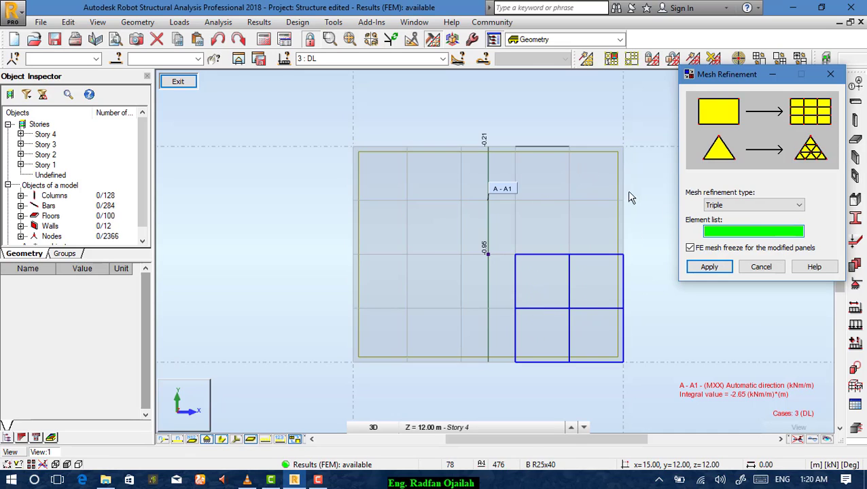
drag(577, 165, 387, 333)
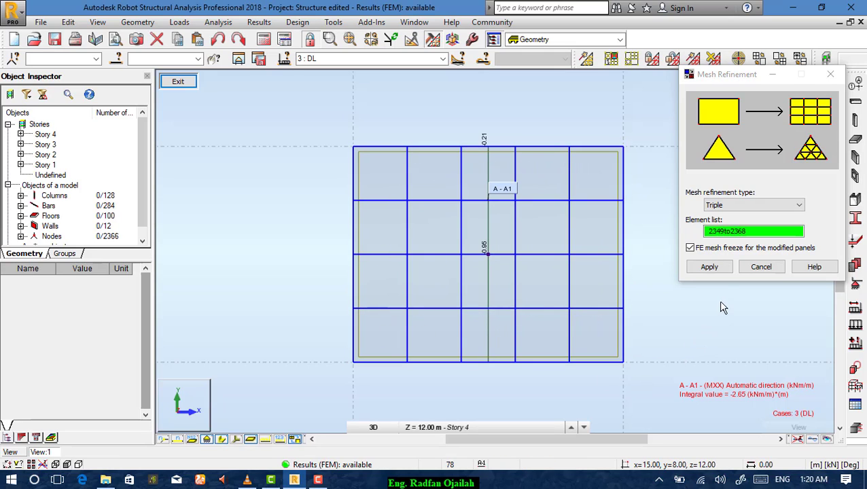
click(710, 267)
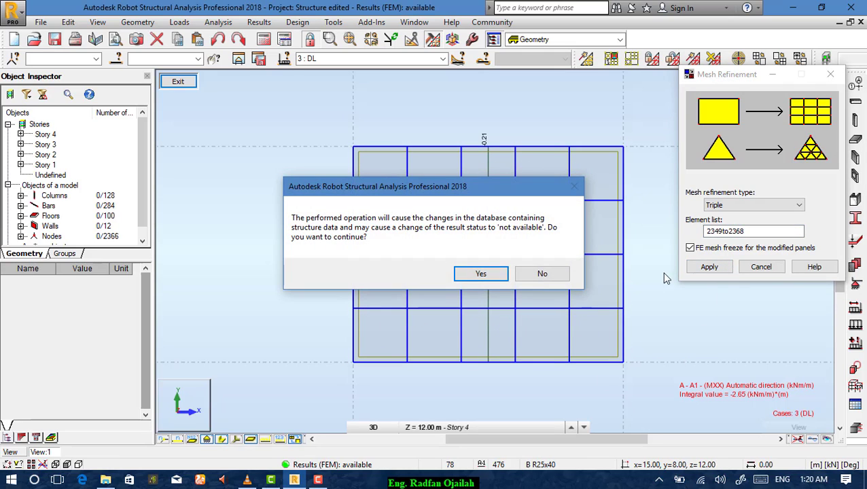
click(481, 274)
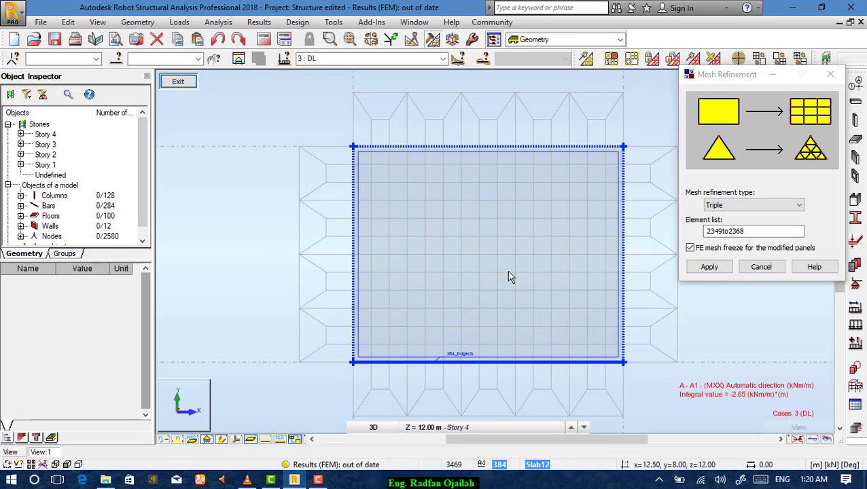
- Recalculate the model on the refined slab mesh, then return to the full 3D structure
click(773, 267)
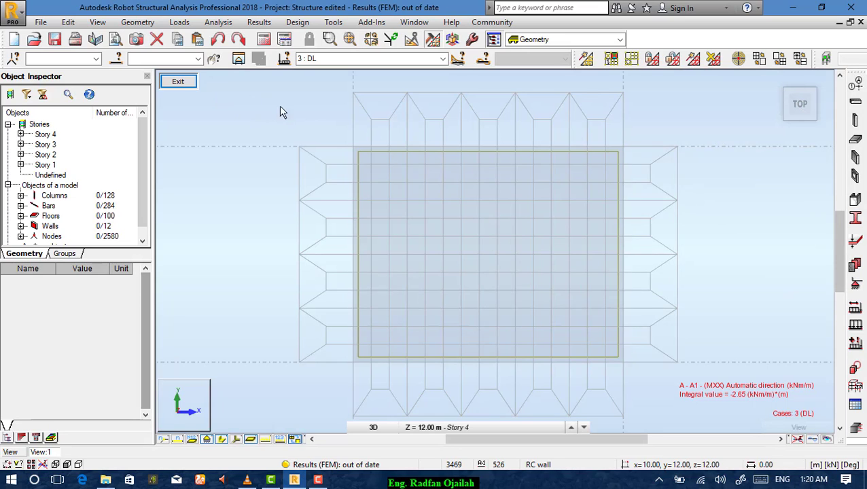
click(263, 39)
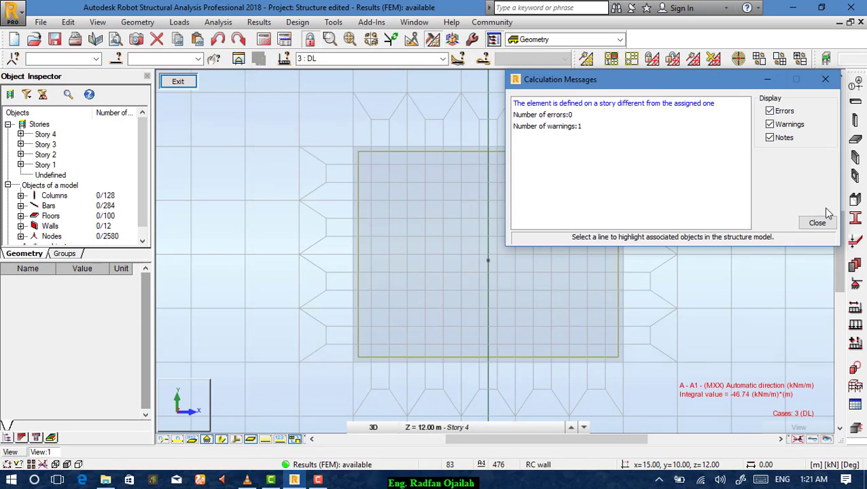
click(818, 223)
click(177, 81)
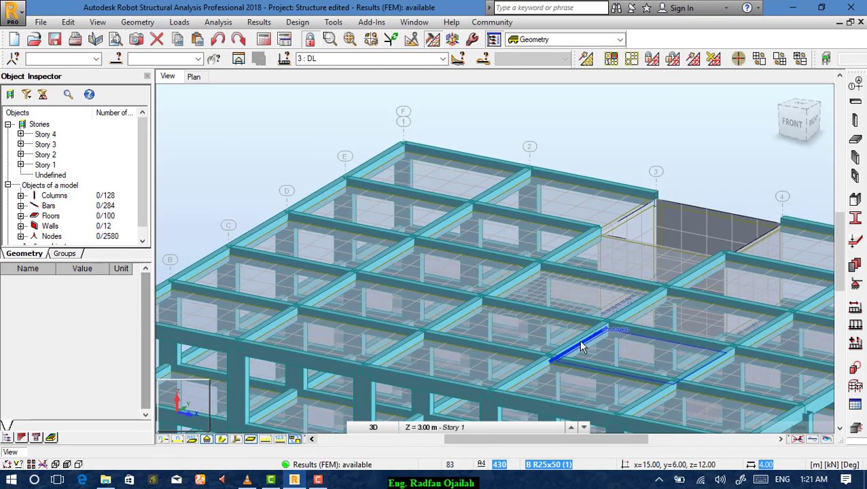
- From a top view, select panel Floor_384, isolate the Story 4 plan and zoom to it
scroll(576, 343, up, 2)
scroll(577, 343, down, 2)
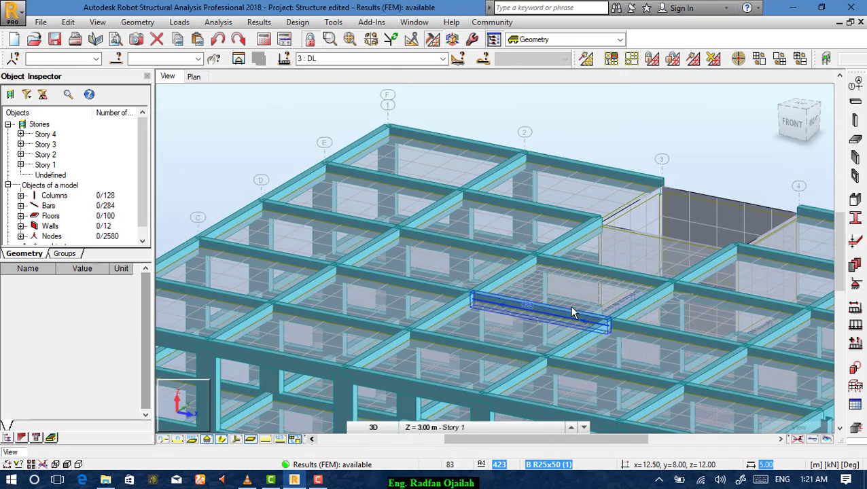
click(797, 109)
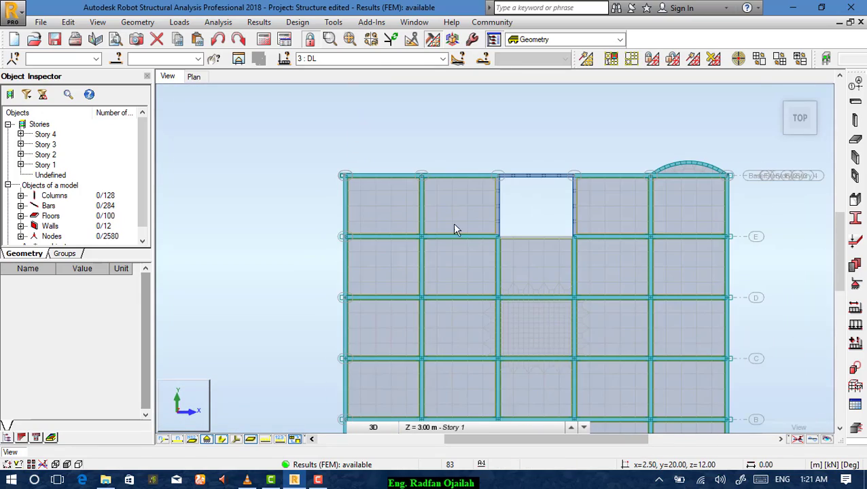
scroll(575, 404, up, 1)
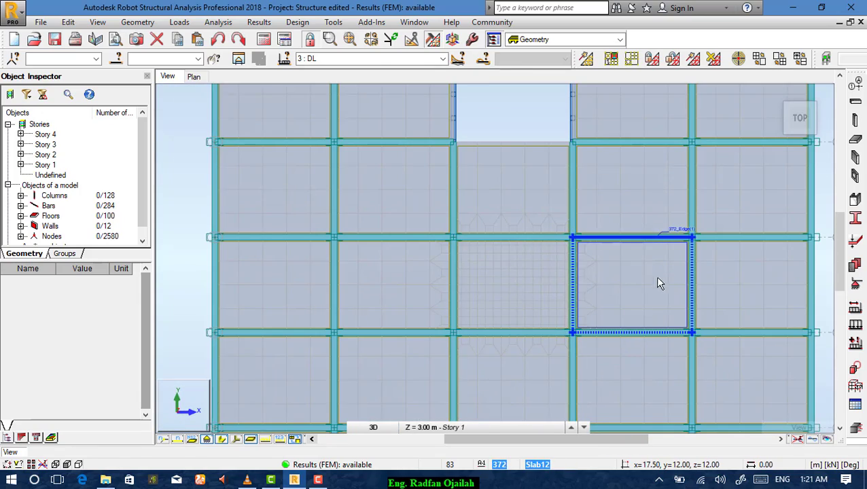
click(513, 286)
click(239, 58)
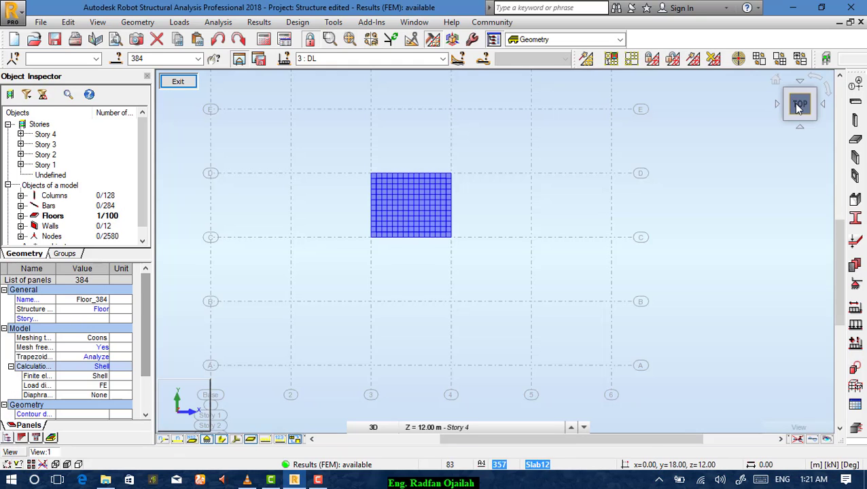
click(799, 105)
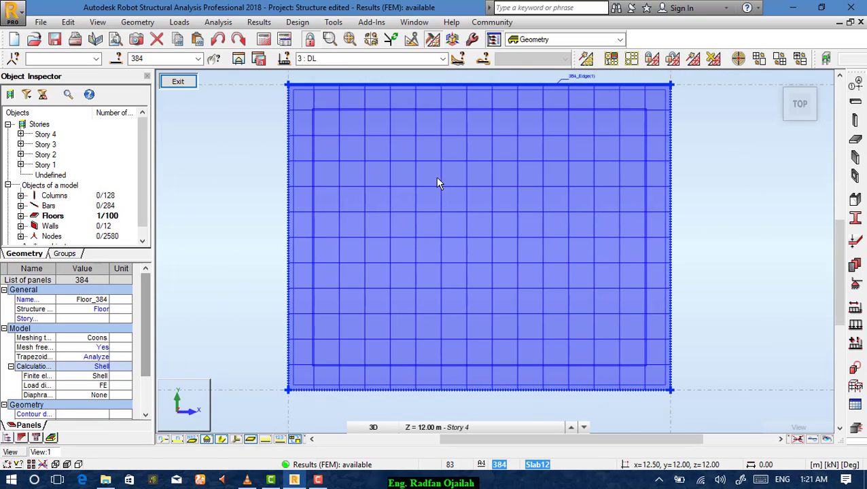
- Define an MXX panel cut through the slab at x 12.50
click(259, 22)
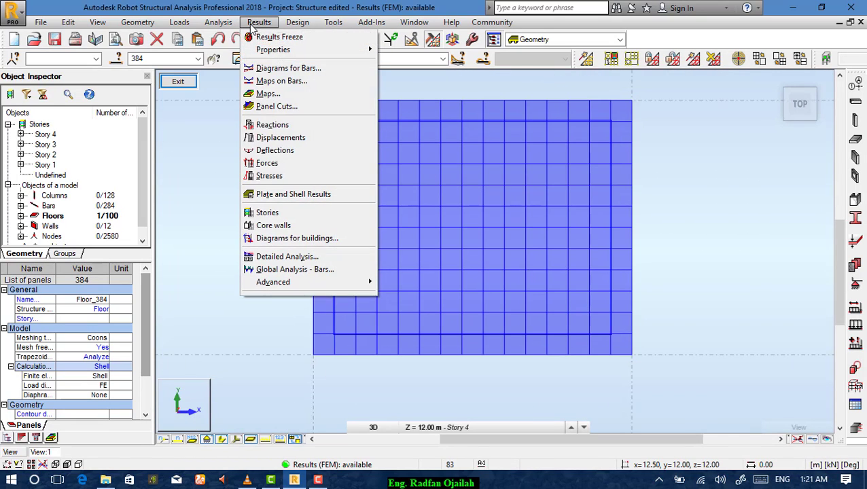
click(298, 108)
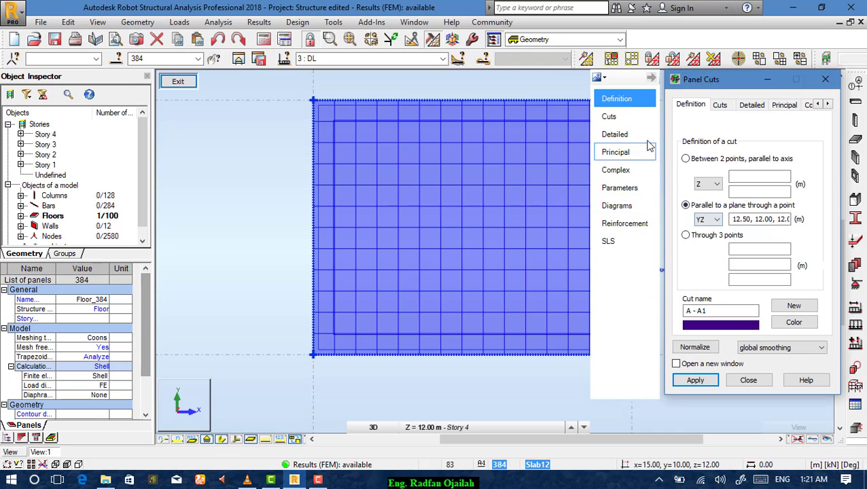
click(634, 139)
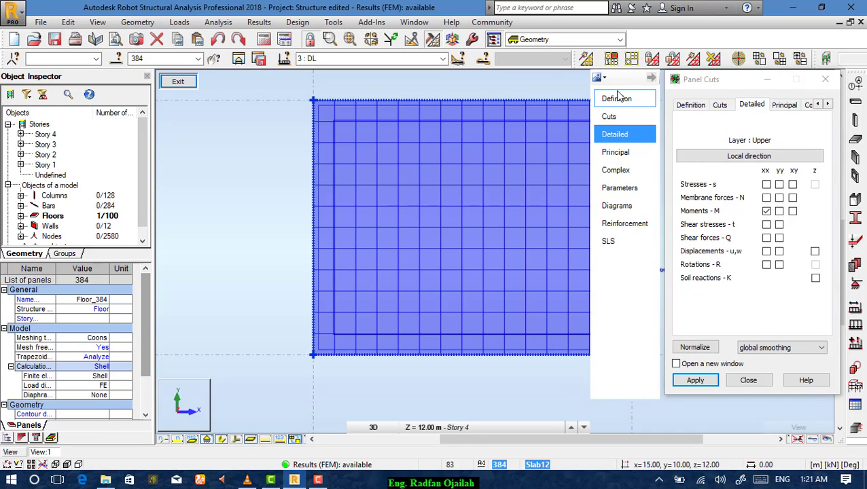
click(615, 99)
click(763, 216)
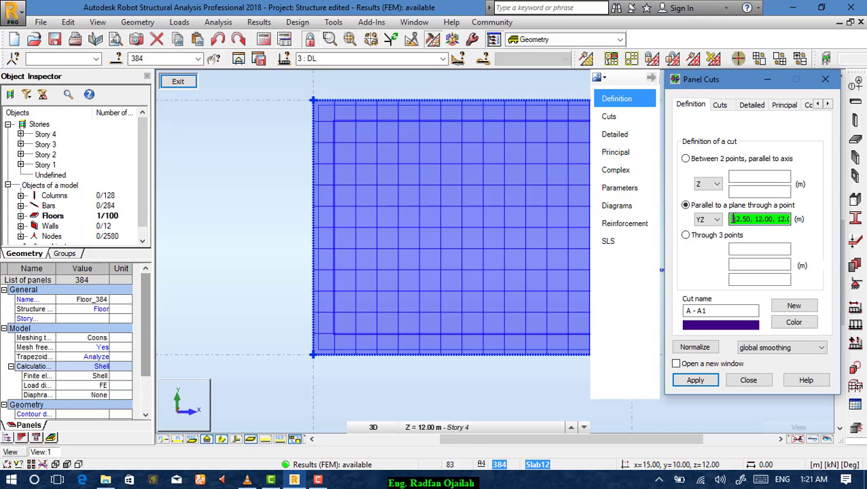
key(Delete)
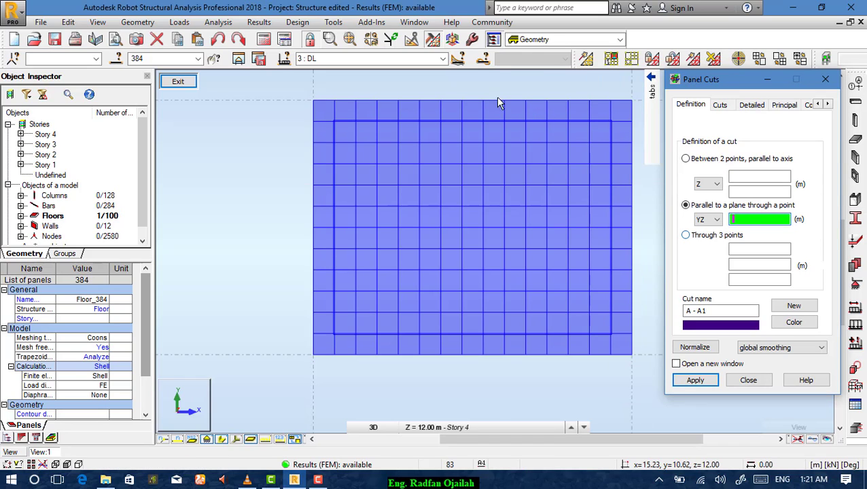
click(472, 100)
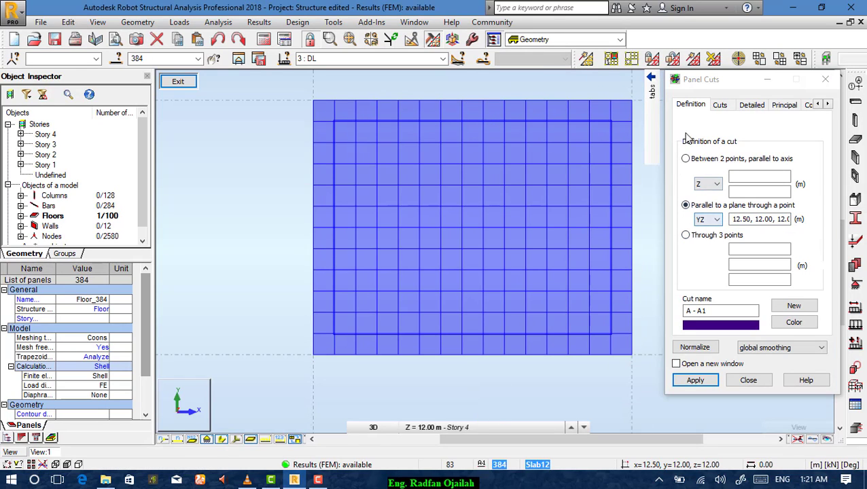
- Draw the A-A1 cut diagram filled with value labels, then view it side-on
mouse_move(654, 129)
click(615, 206)
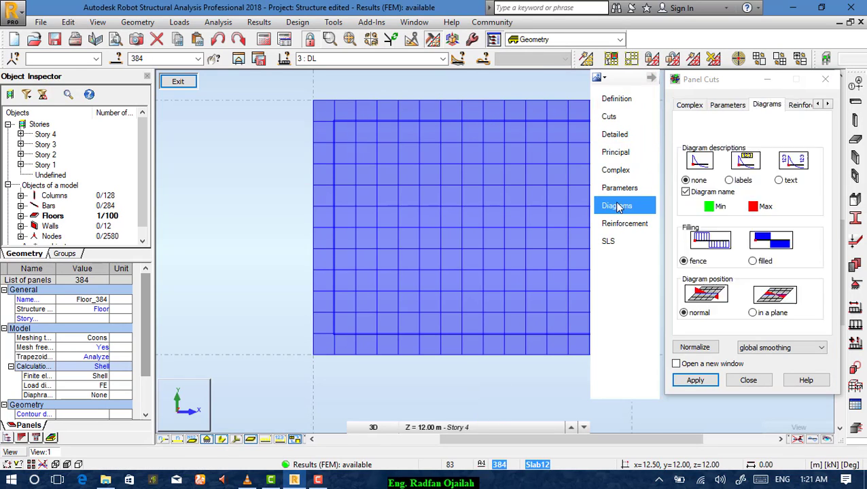
click(779, 182)
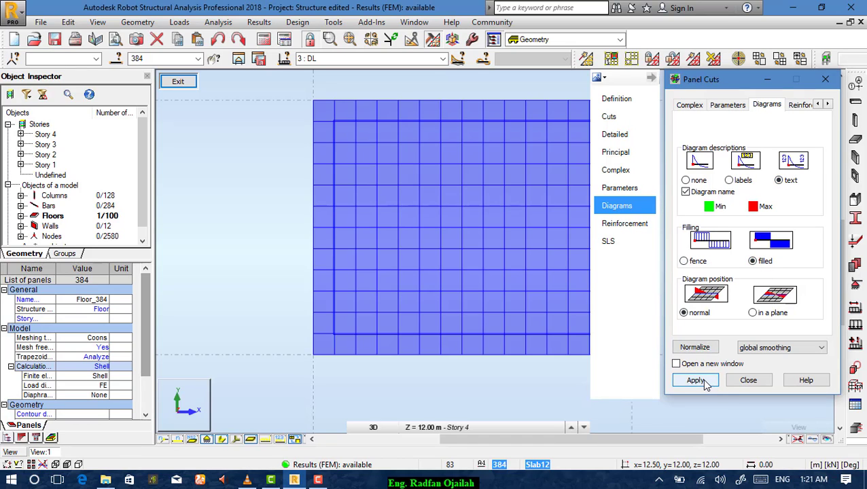
click(695, 381)
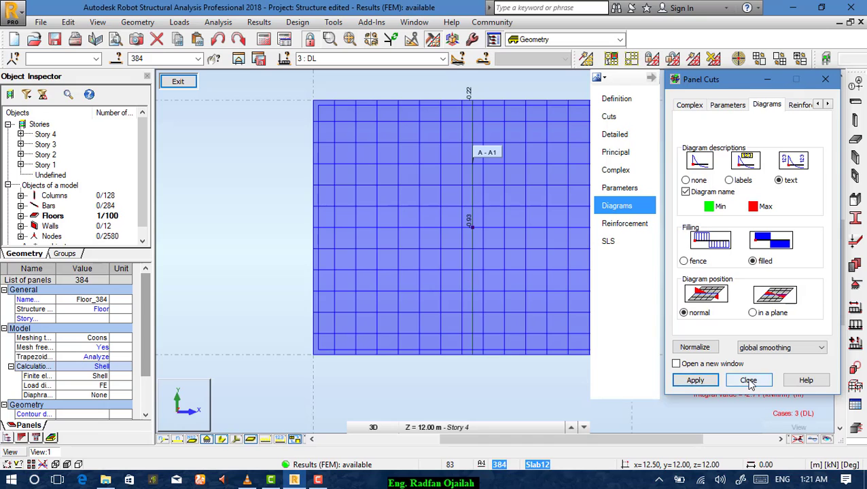
click(748, 381)
click(823, 106)
scroll(467, 245, up, 2)
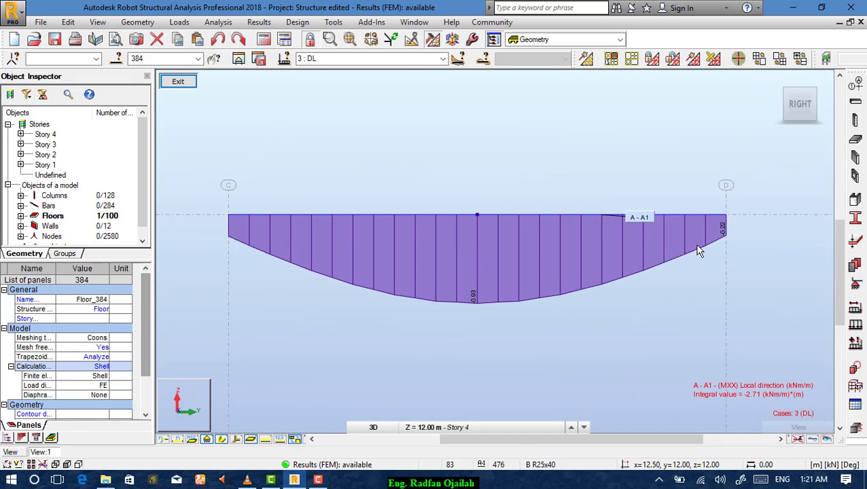